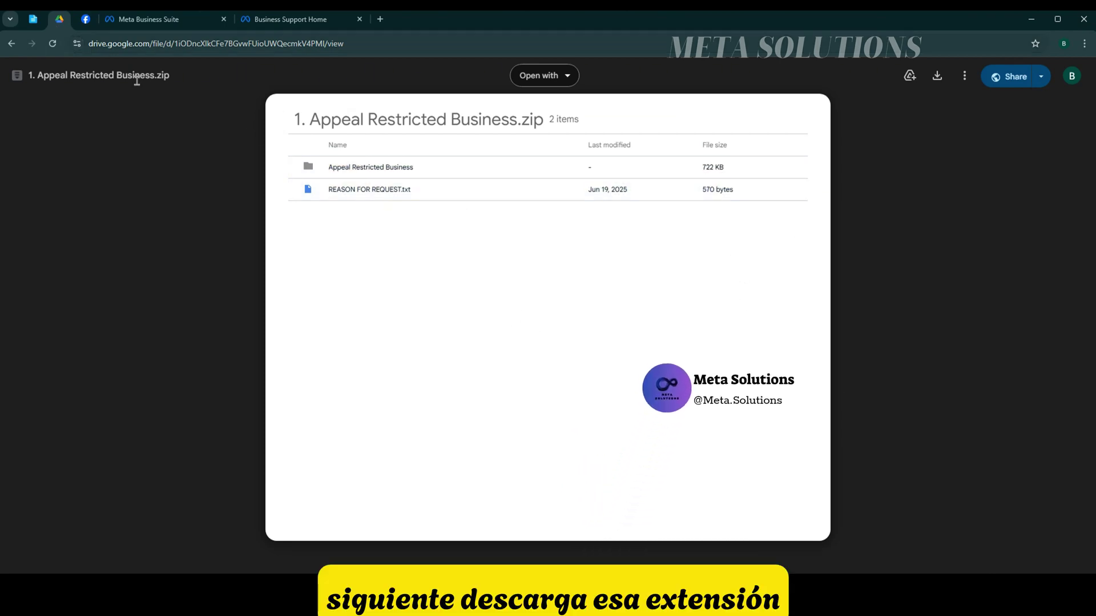
# Download the "1. Appeal Restricted Business.zip" archive and turn on Developer mode on the browser's extensions page.
pyautogui.click(935, 76)
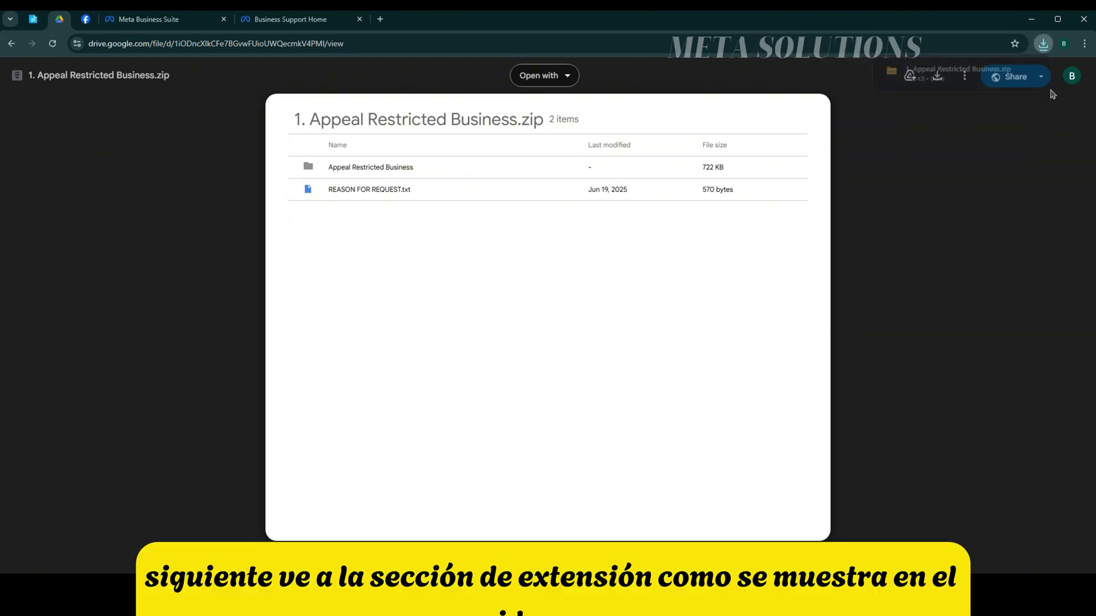
pyautogui.click(1083, 44)
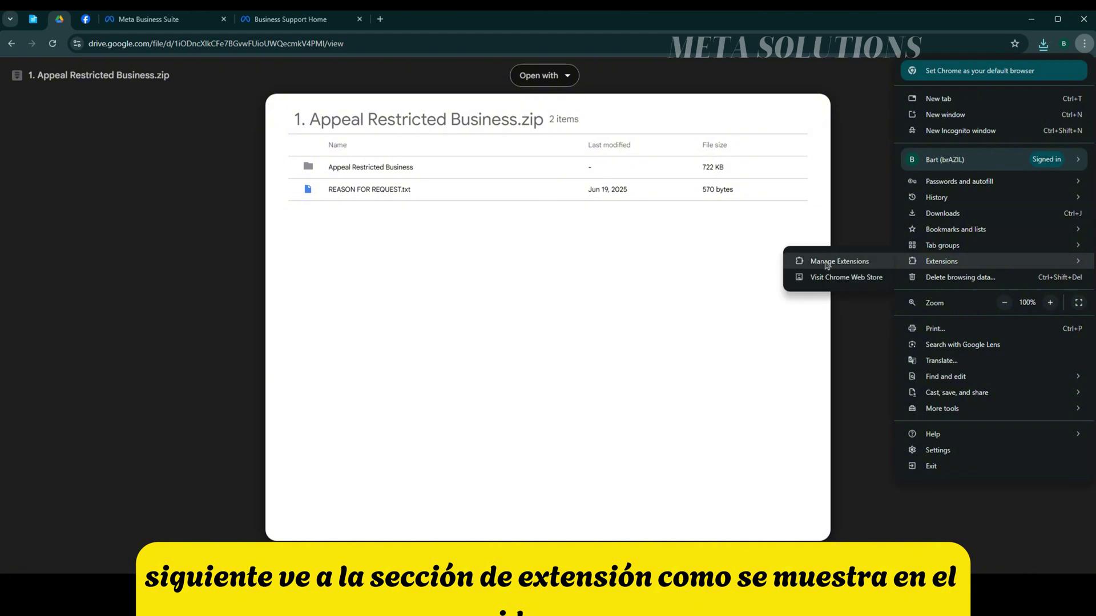
pyautogui.click(825, 264)
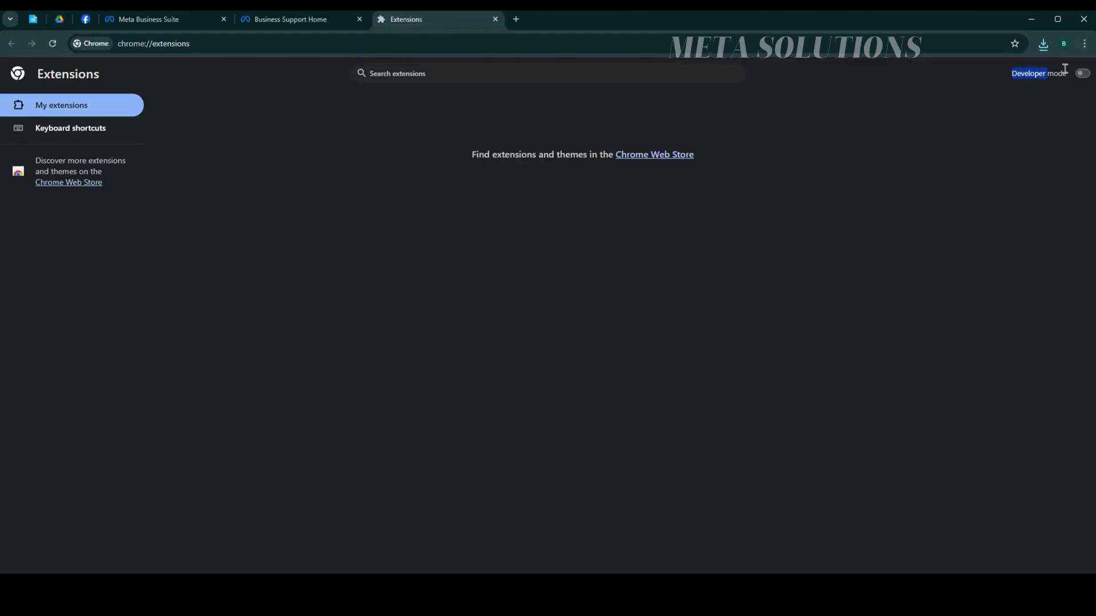
pyautogui.moveTo(1065, 69); pyautogui.dragTo(1082, 71)
pyautogui.click(1082, 73)
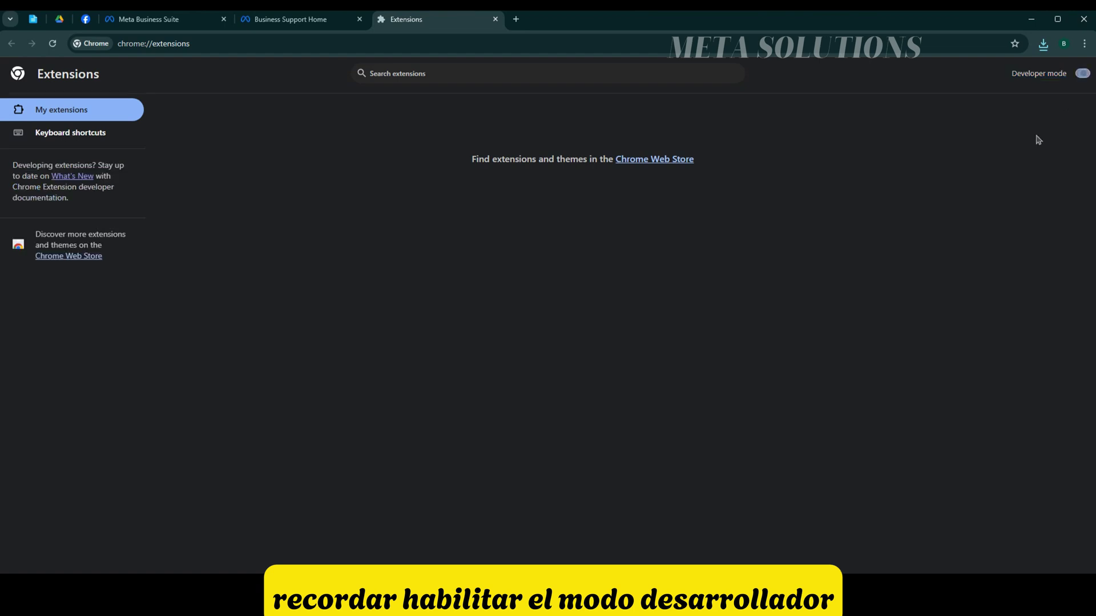
# Locate the downloaded "1. Appeal Restricted Business" archive in its folder and extract it into Downloads with WinRAR.
pyautogui.click(1044, 46)
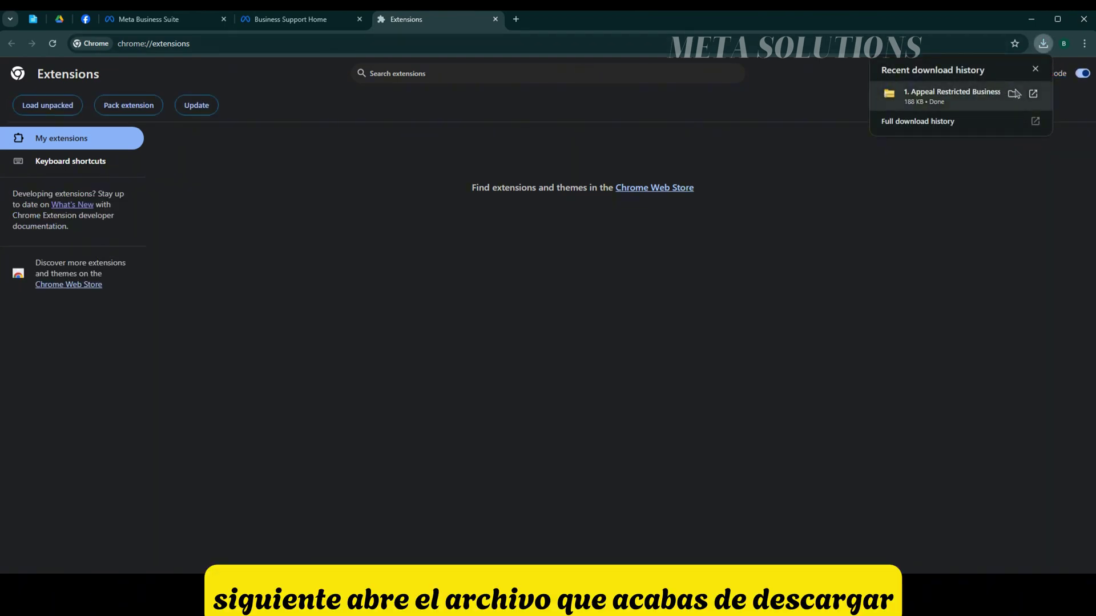
pyautogui.click(1012, 94)
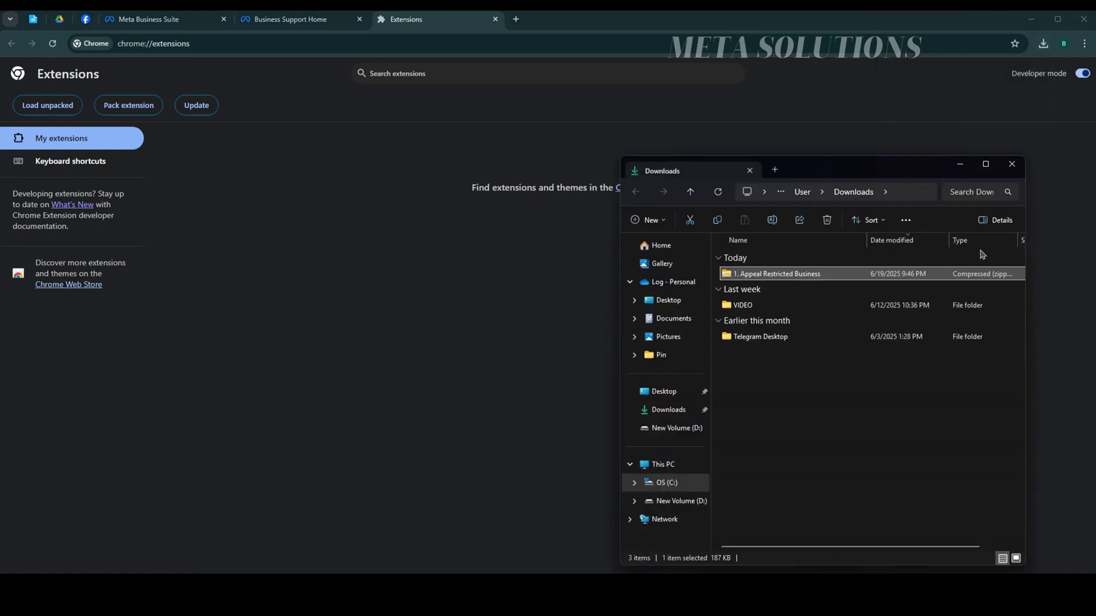
pyautogui.rightClick(761, 276)
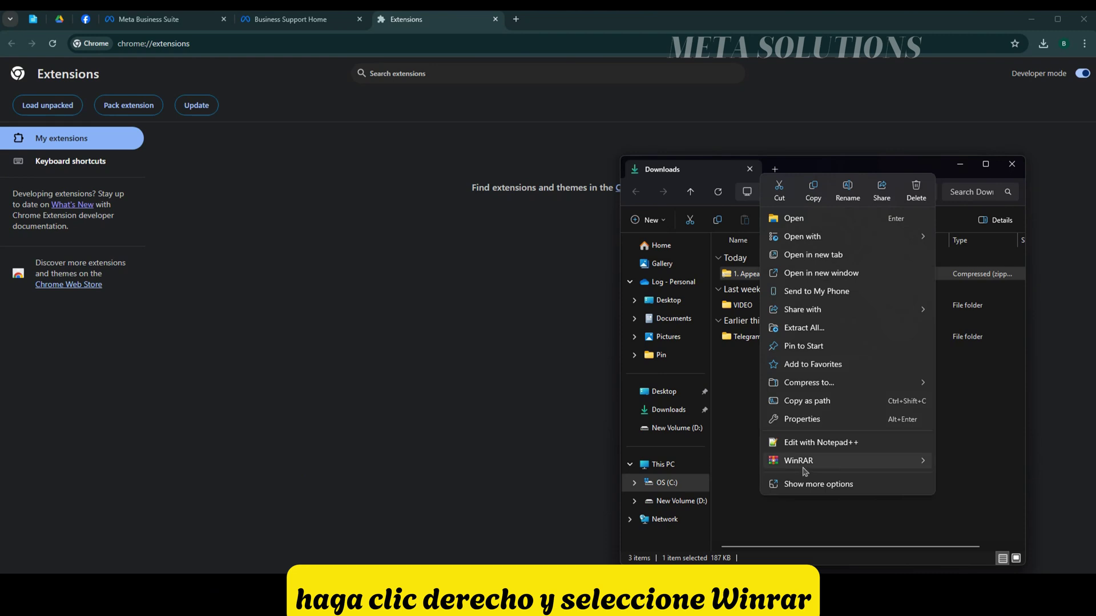
pyautogui.moveTo(804, 463)
pyautogui.click(620, 518)
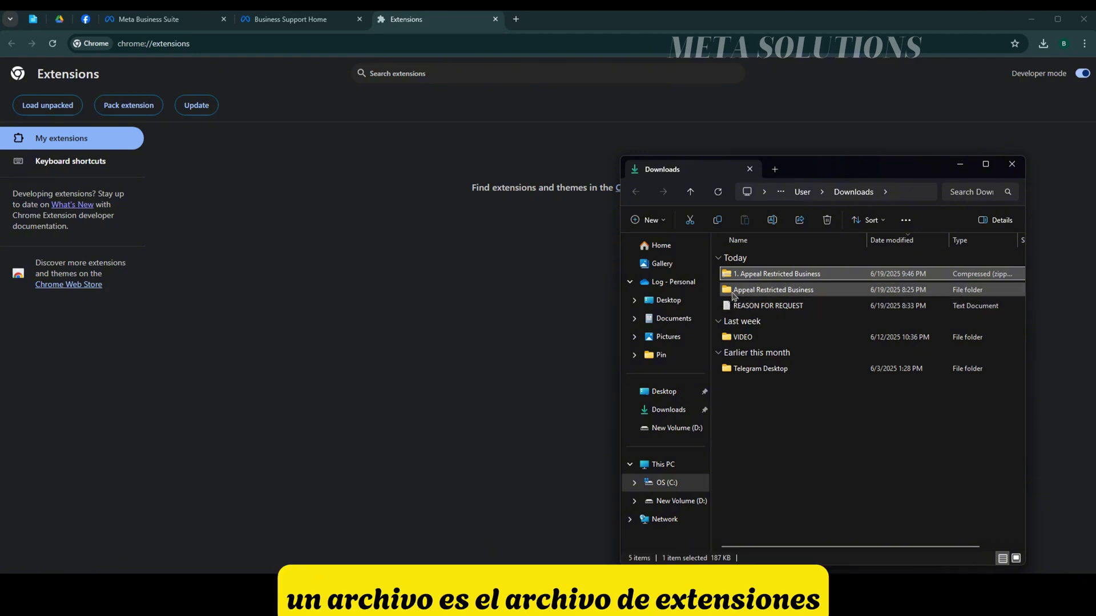
# Install the extracted "Appeal Restricted Business" folder as a browser extension and launch it.
pyautogui.moveTo(735, 297); pyautogui.dragTo(390, 191)
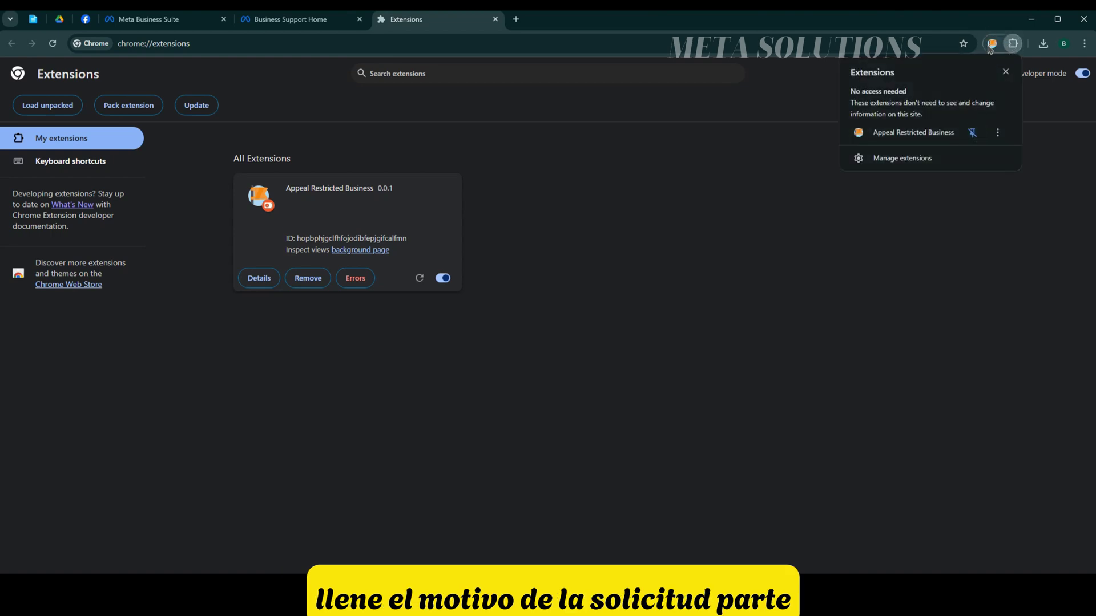
pyautogui.click(991, 45)
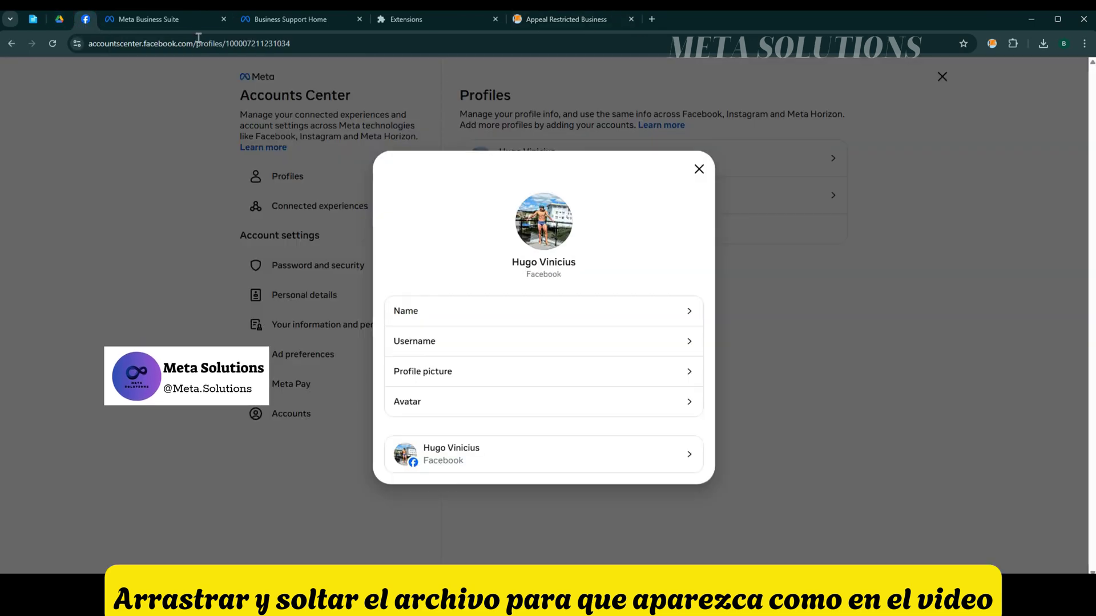
# Copy the profile ID from the Accounts Center page address and paste it as the Administrator ID in the appeal form.
pyautogui.click(86, 19)
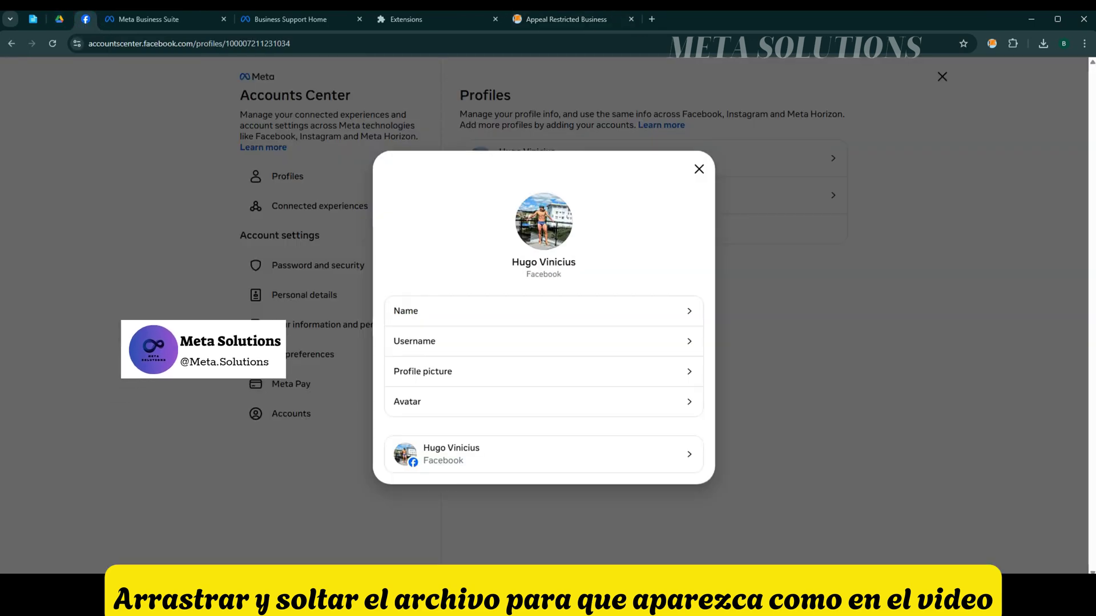
pyautogui.doubleClick(266, 43)
pyautogui.hotkey('ctrl', 'c')
pyautogui.click(174, 20)
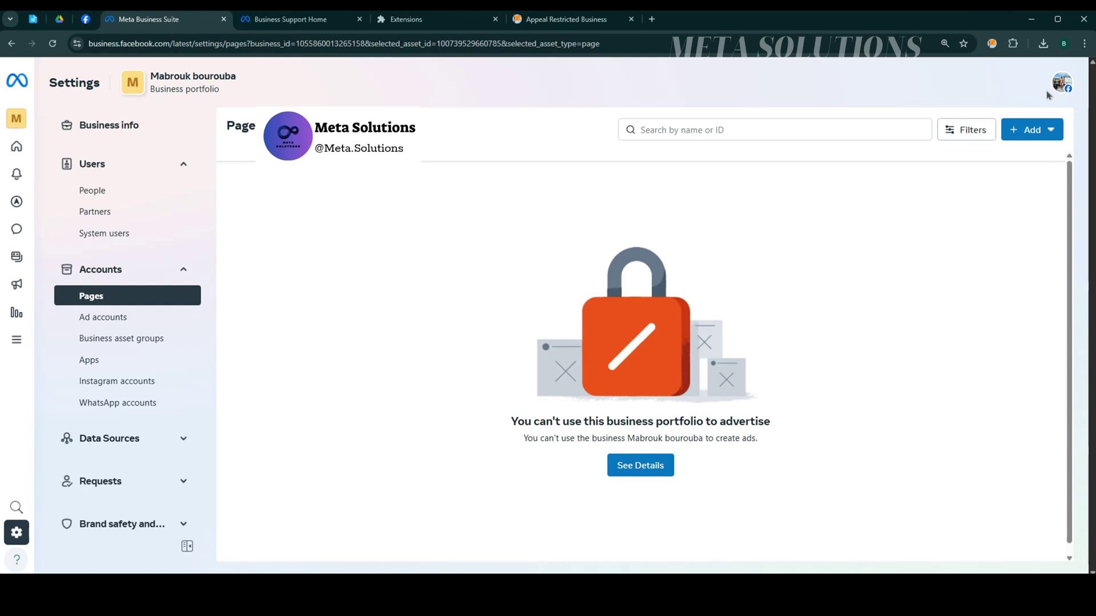
pyautogui.click(566, 19)
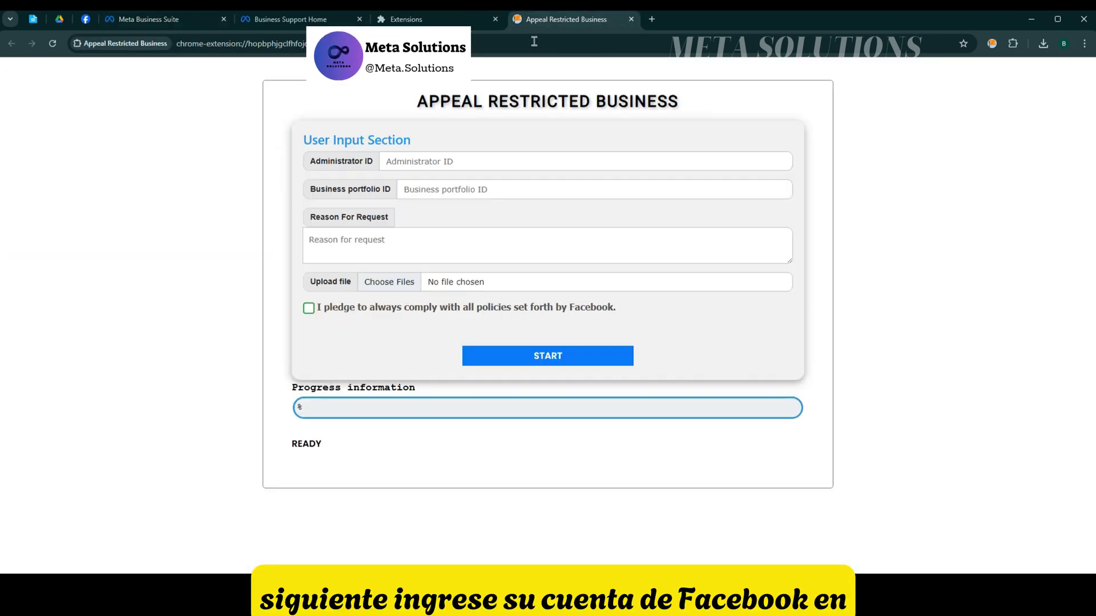
pyautogui.click(457, 154)
pyautogui.hotkey('ctrl', 'v')
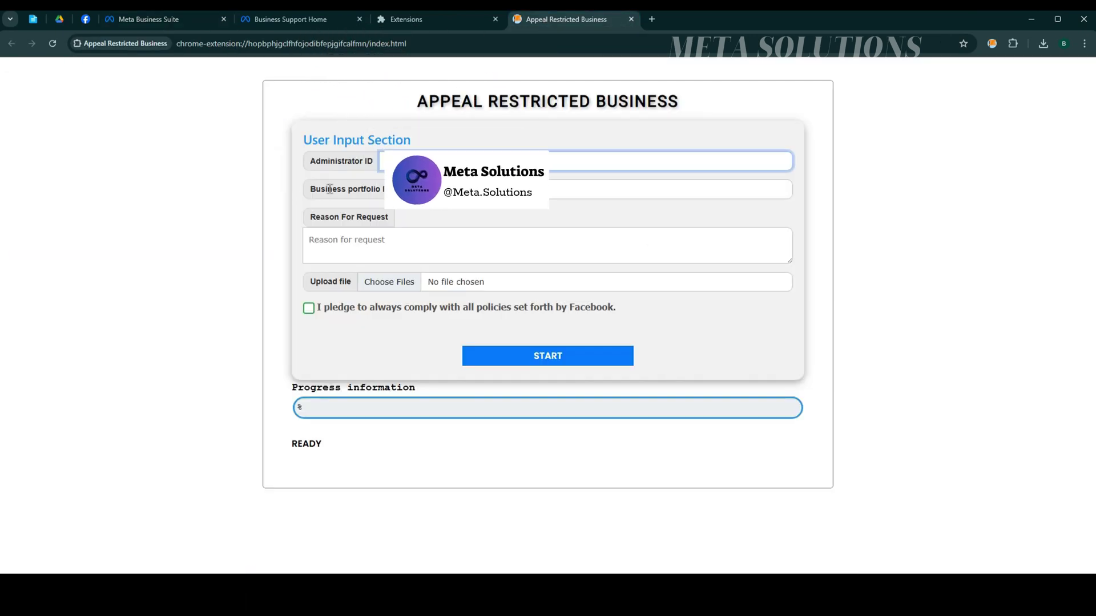
# Copy the business portfolio ID from the portfolio's Business info page and paste it as the appeal form's Business portfolio ID.
pyautogui.click(149, 19)
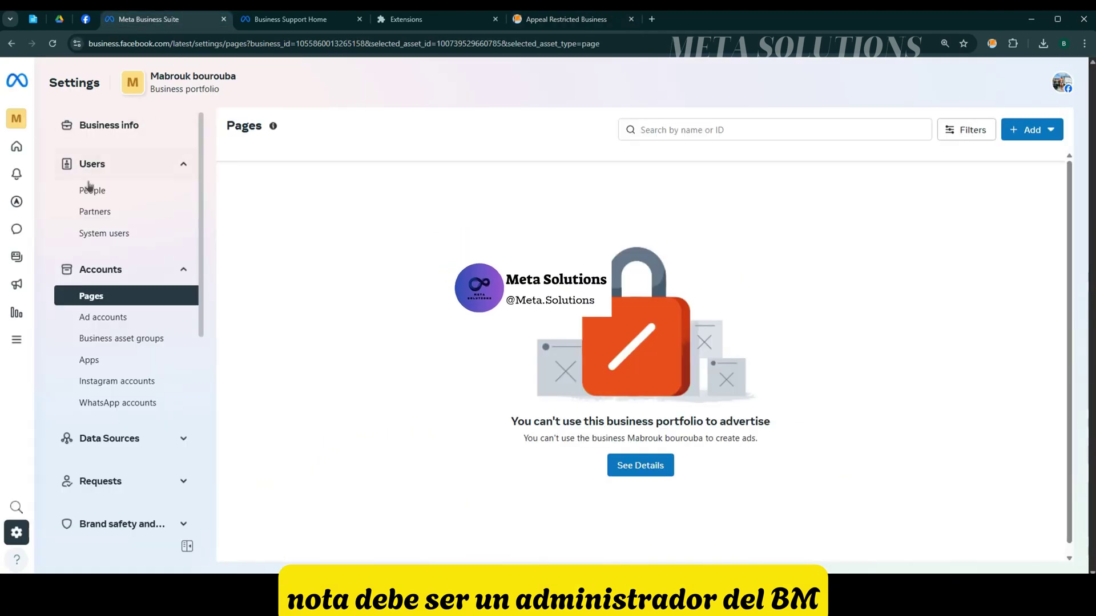
pyautogui.rightClick(113, 131)
pyautogui.click(155, 142)
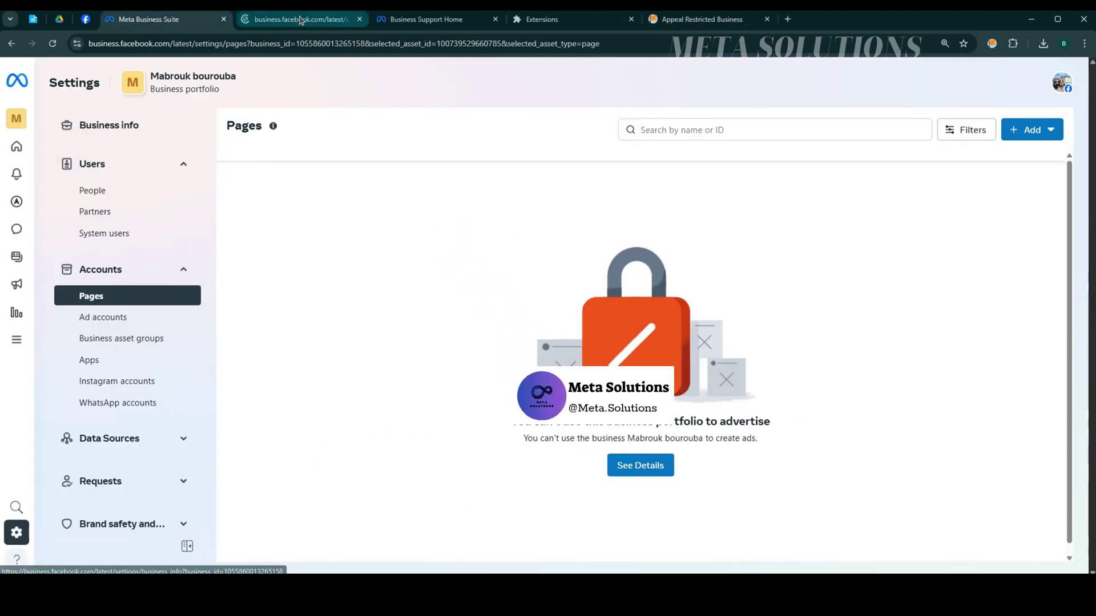
pyautogui.click(301, 19)
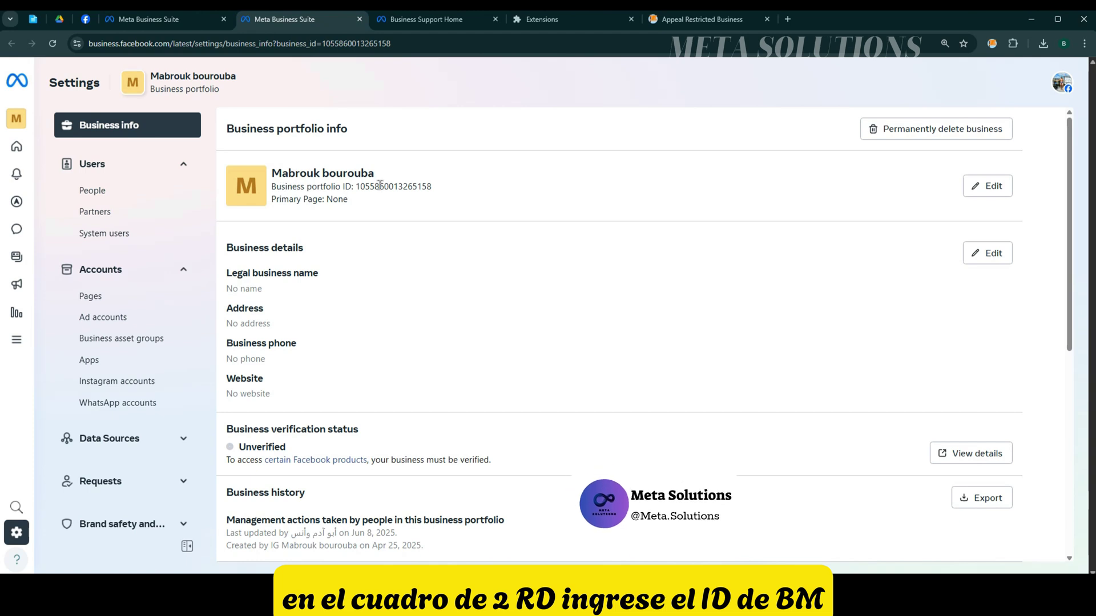
pyautogui.doubleClick(378, 188)
pyautogui.hotkey('ctrl', 'c')
pyautogui.click(702, 19)
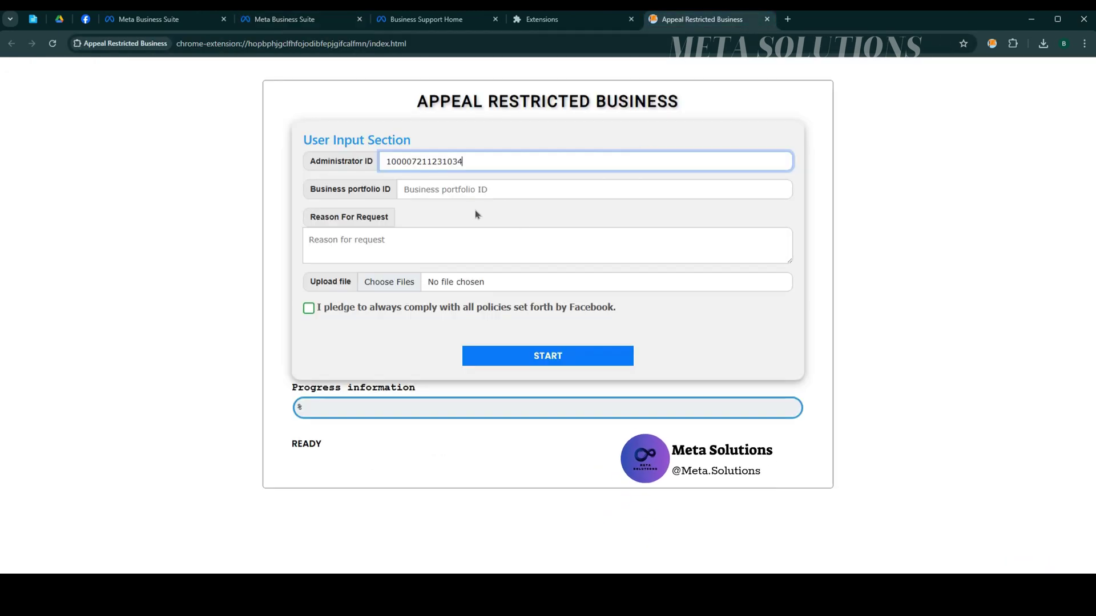
pyautogui.click(477, 189)
pyautogui.hotkey('ctrl', 'v')
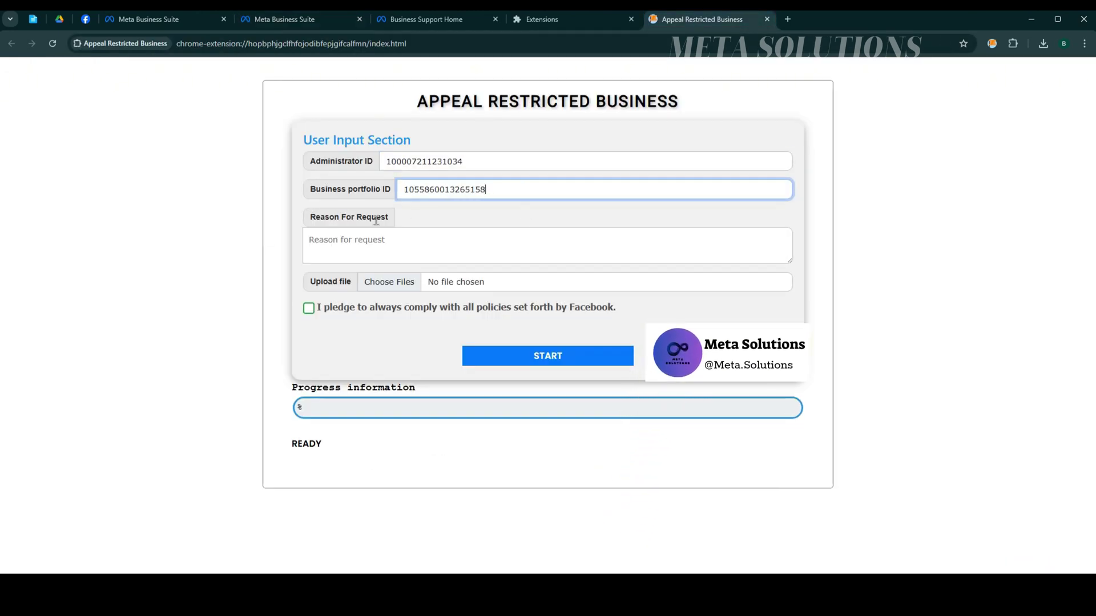
# Copy the whole prepared appeal letter from Online Notepad into the form's Reason For Request box, enlarging the box to fit.
pyautogui.click(33, 19)
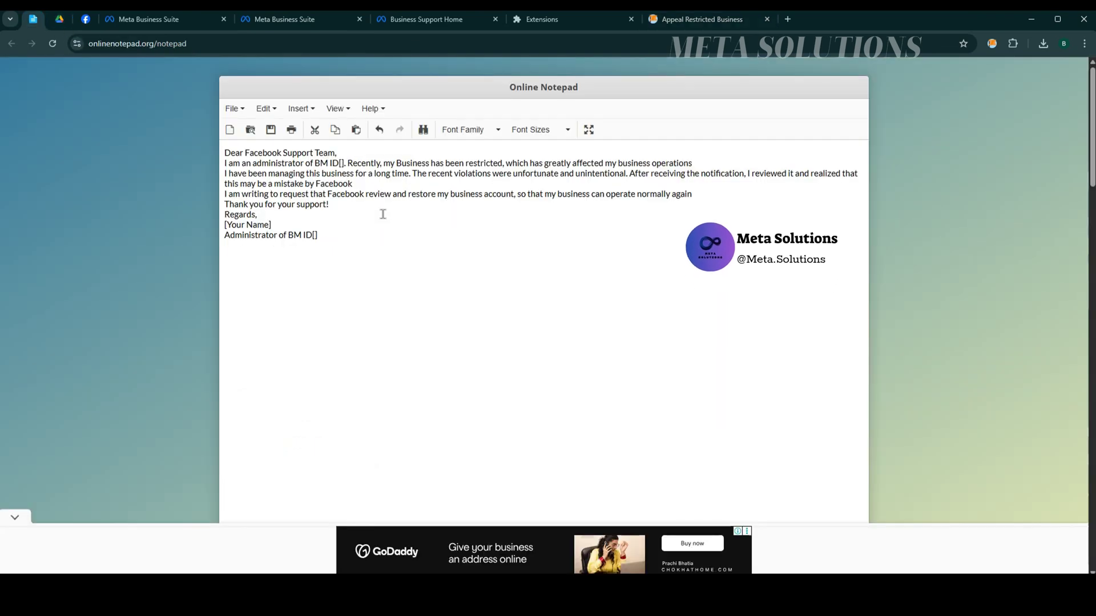
pyautogui.hotkey('ctrl', 'a')
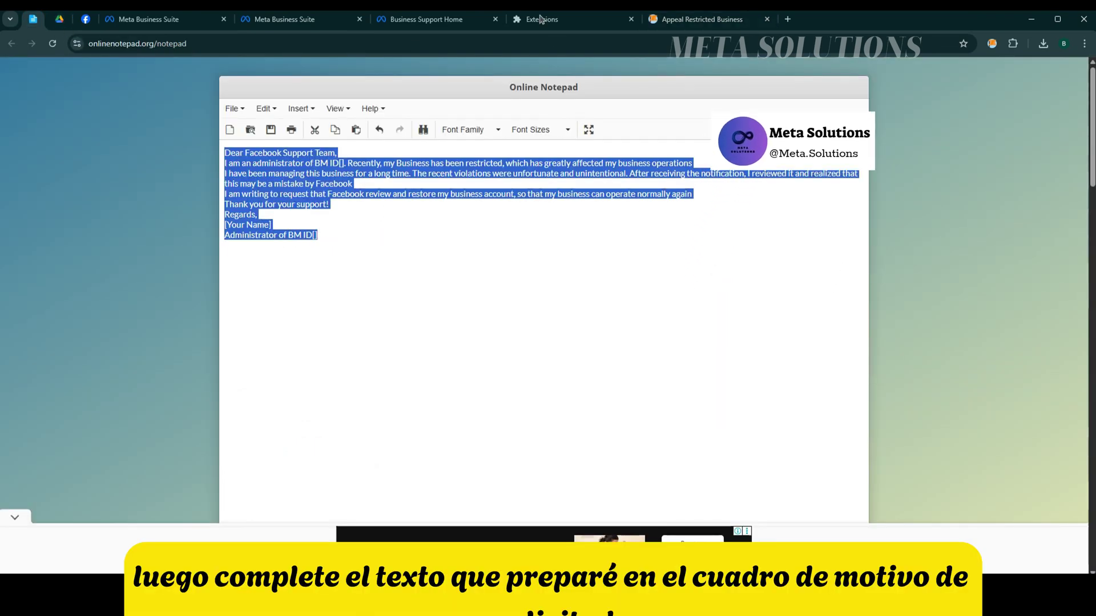
pyautogui.click(662, 23)
pyautogui.click(464, 247)
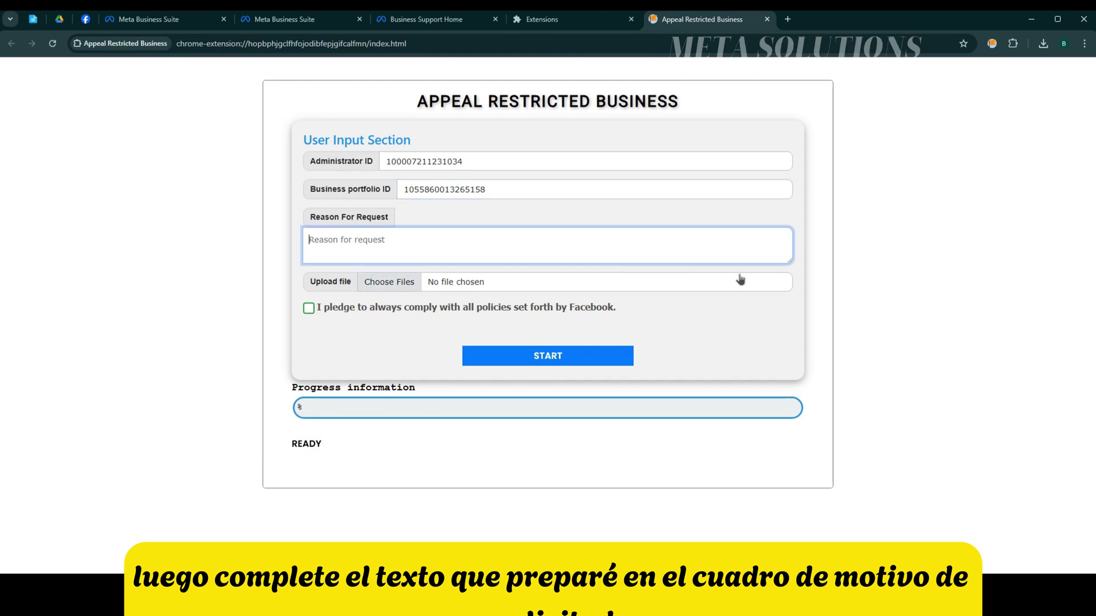
pyautogui.moveTo(788, 261); pyautogui.dragTo(786, 409)
pyautogui.hotkey('ctrl', 'v')
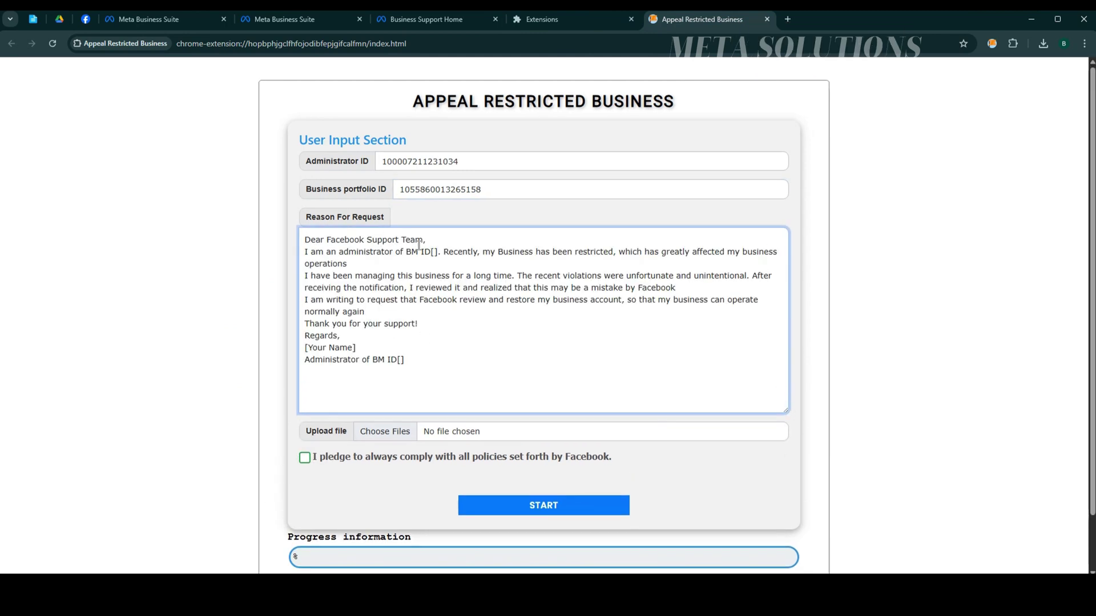
# Fill the empty BM ID brackets in the appeal letter's opening and signature with the business portfolio ID.
pyautogui.click(415, 187)
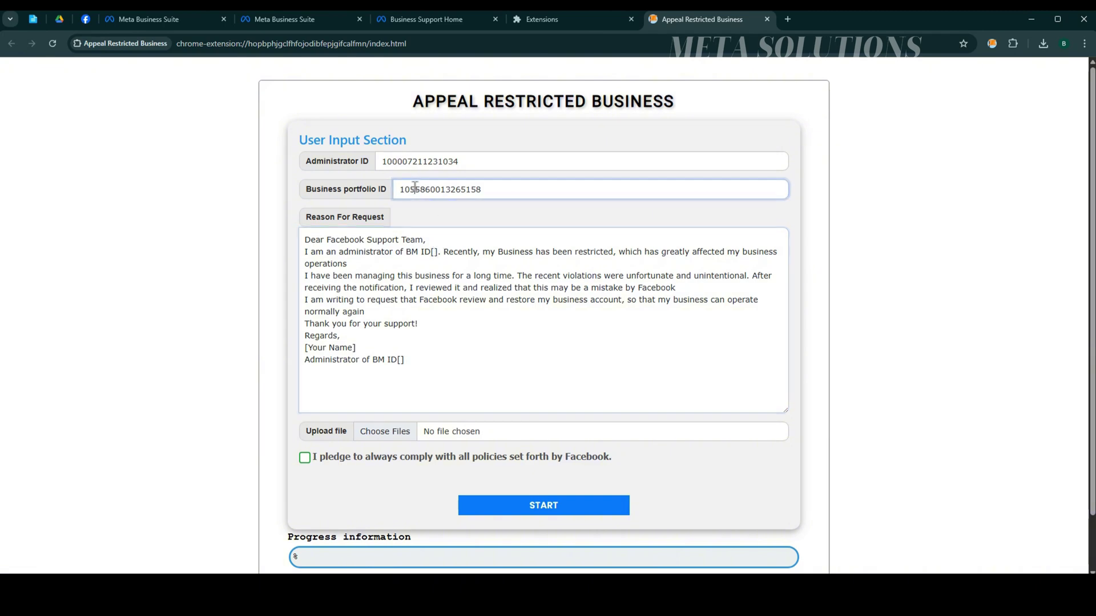
pyautogui.click(434, 253)
pyautogui.hotkey('ctrl', 'v')
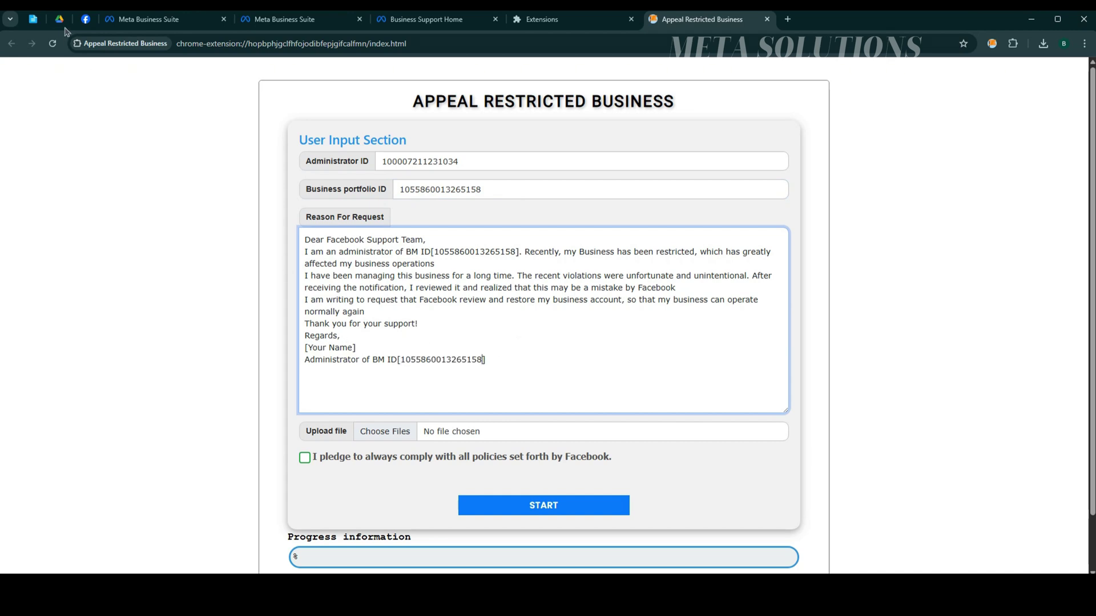
# Copy the account holder's name from the Accounts Center profile and replace the "Your Name" placeholder in the letter with it.
pyautogui.click(85, 19)
pyautogui.moveTo(505, 267); pyautogui.dragTo(632, 261)
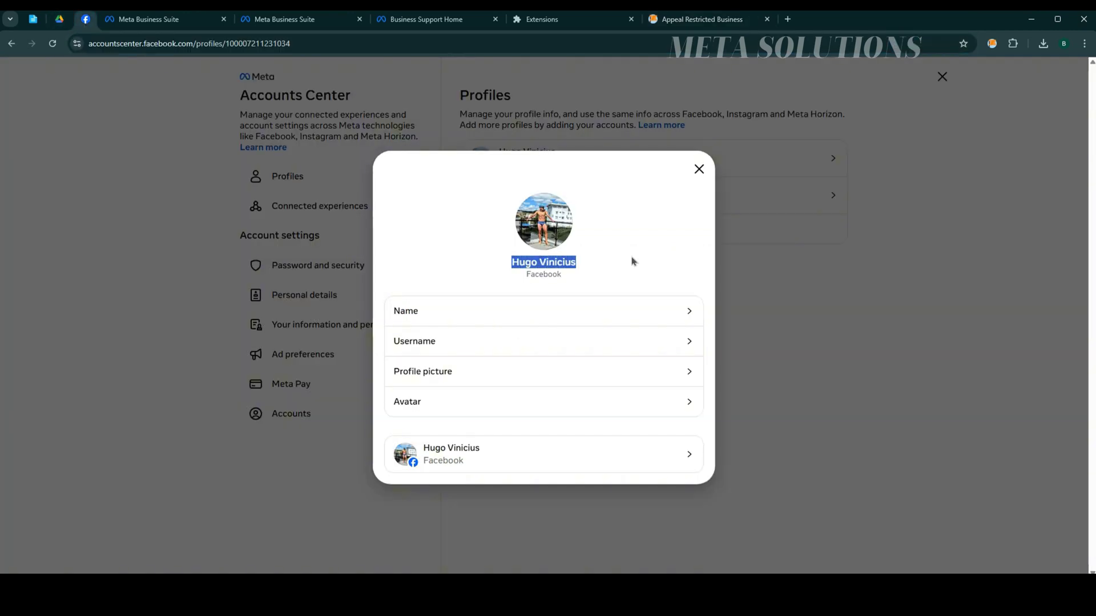
pyautogui.click(701, 19)
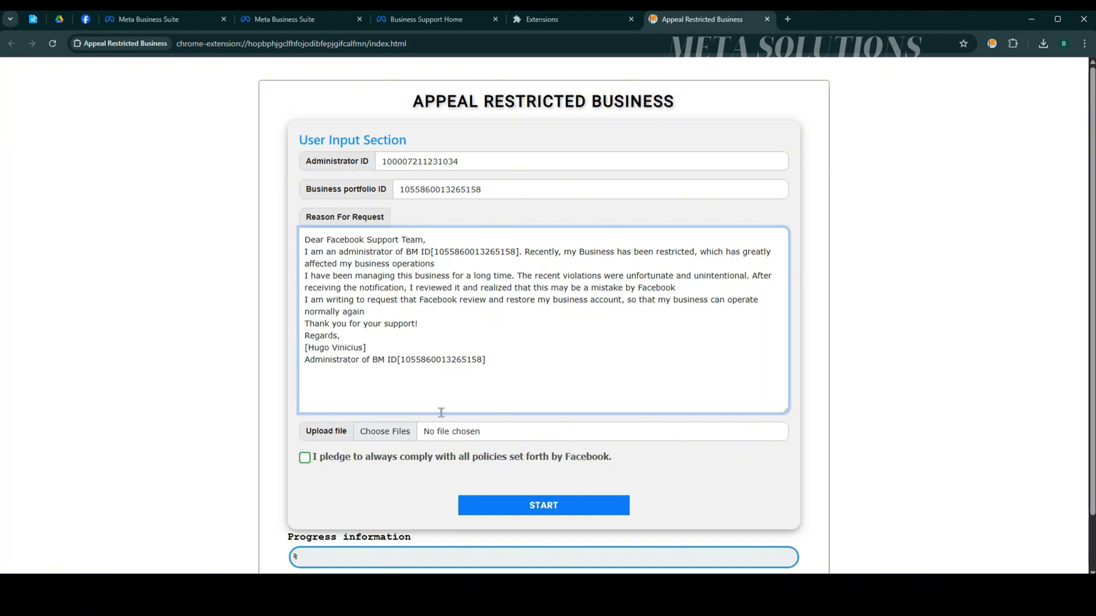
# Capture a screenshot of the "We restricted your business" page in Business Support Home and save it as PNG in Downloads.
pyautogui.click(162, 21)
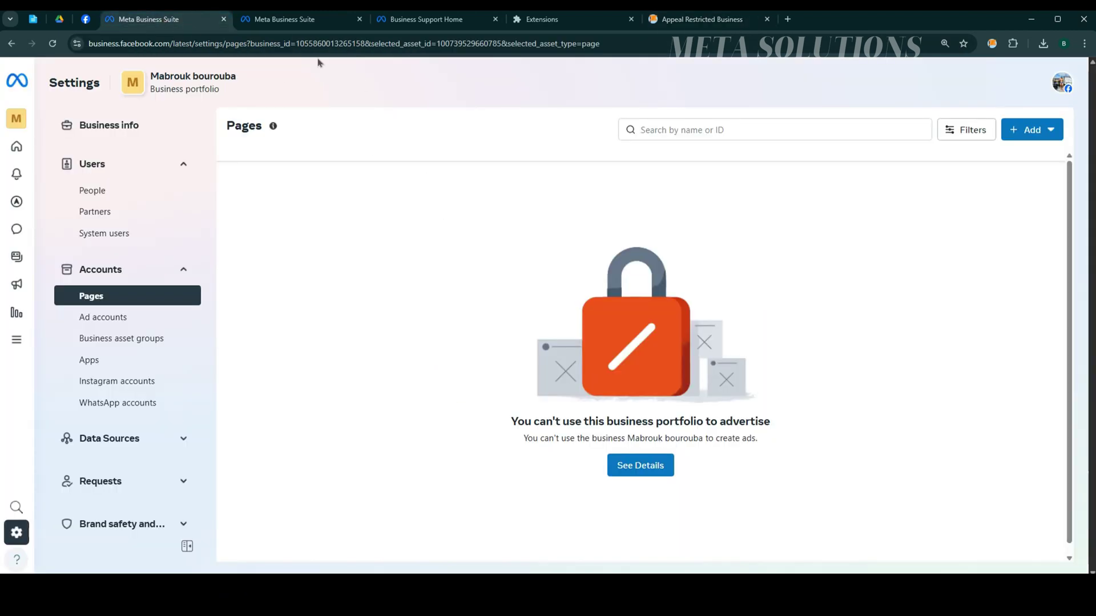
pyautogui.click(287, 20)
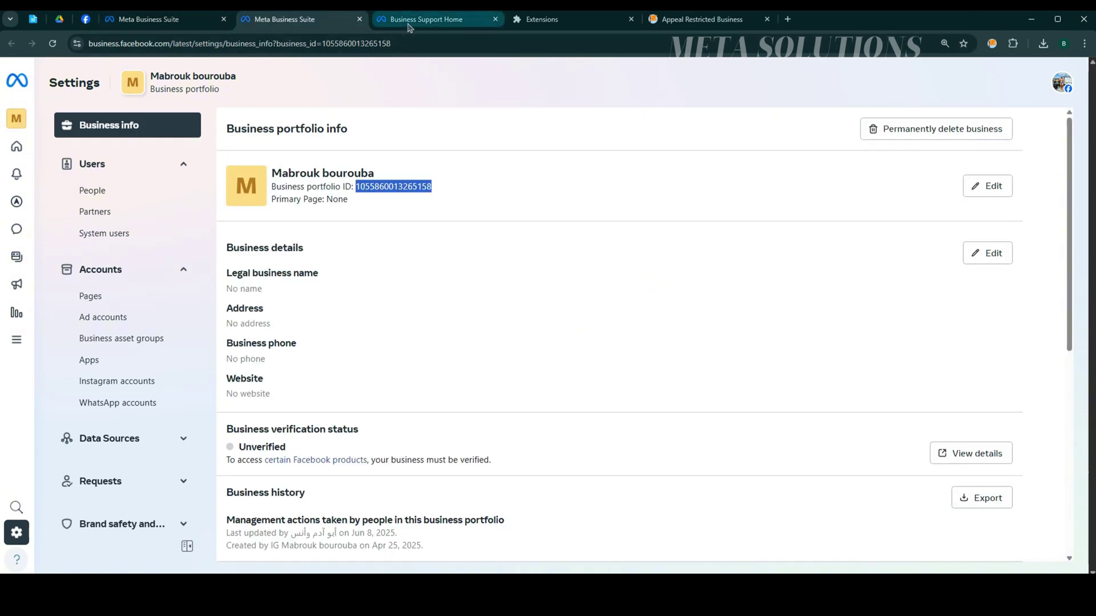
pyautogui.click(408, 21)
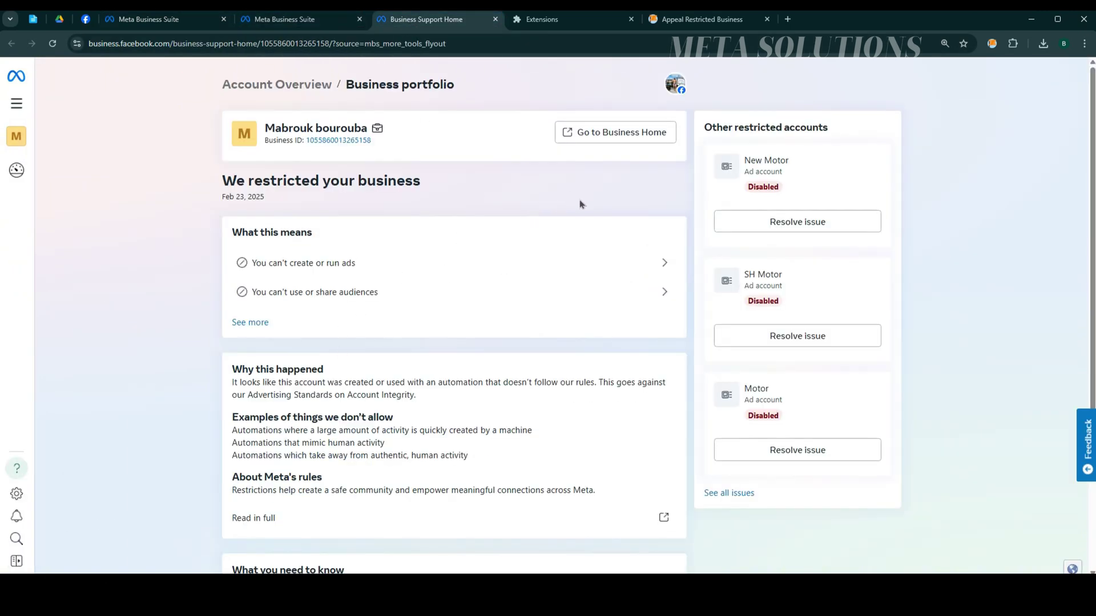
pyautogui.scroll(-1, 588, 204)
pyautogui.scroll(1, 591, 204)
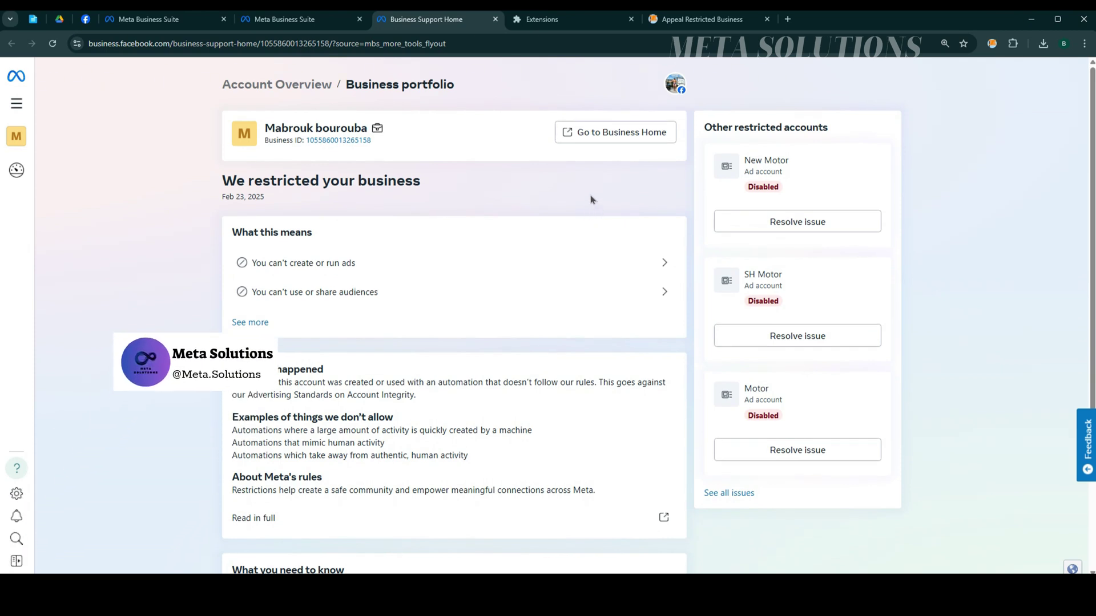
pyautogui.press('super+shift+s')
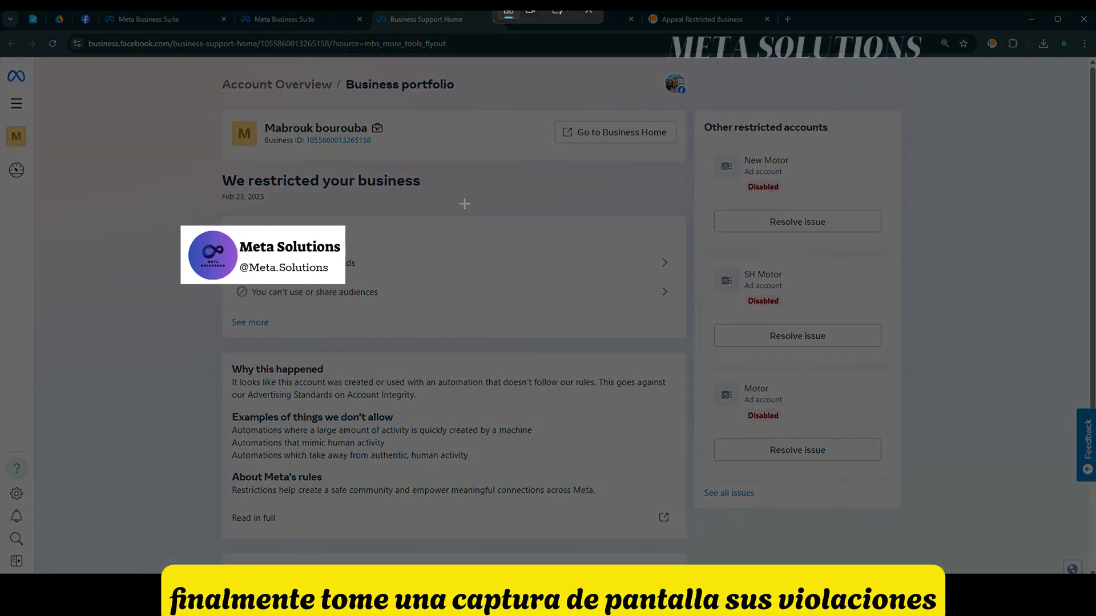
pyautogui.moveTo(201, 66); pyautogui.dragTo(920, 550)
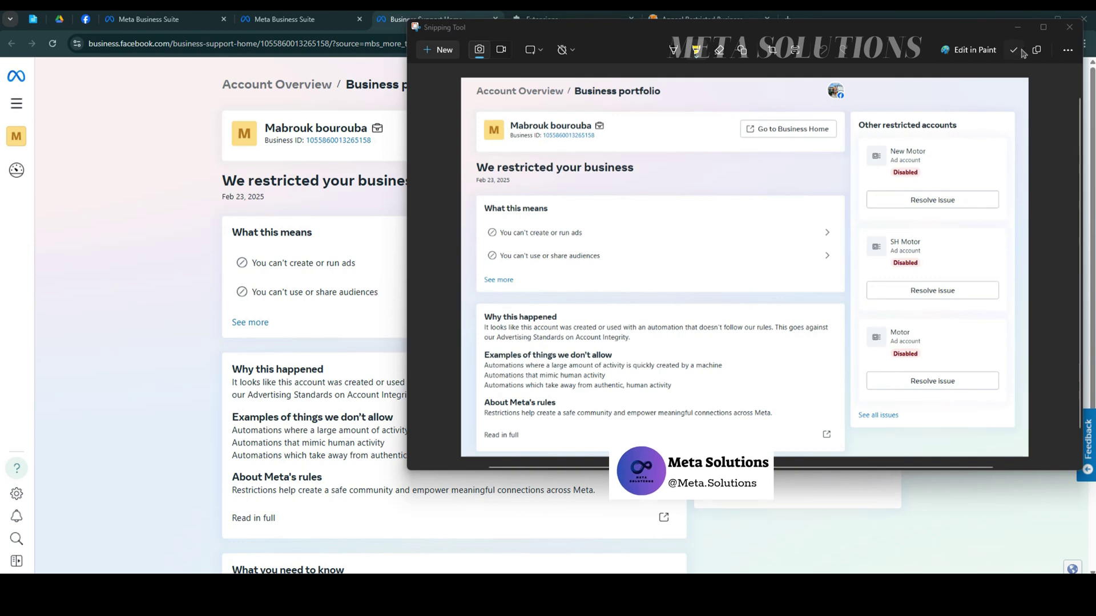
pyautogui.hotkey('ctrl', 's')
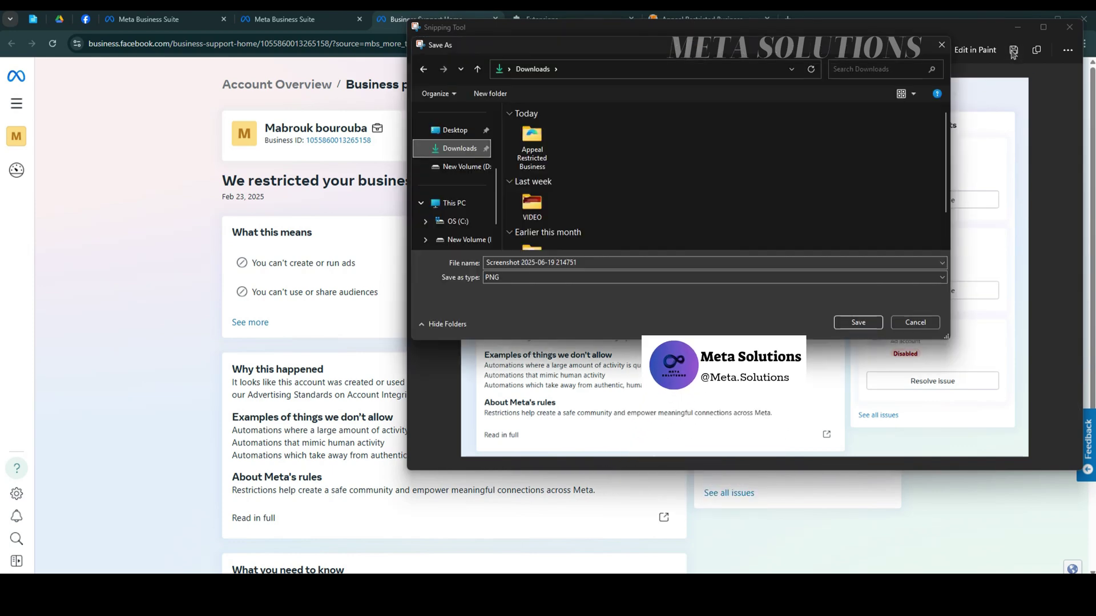
pyautogui.click(858, 323)
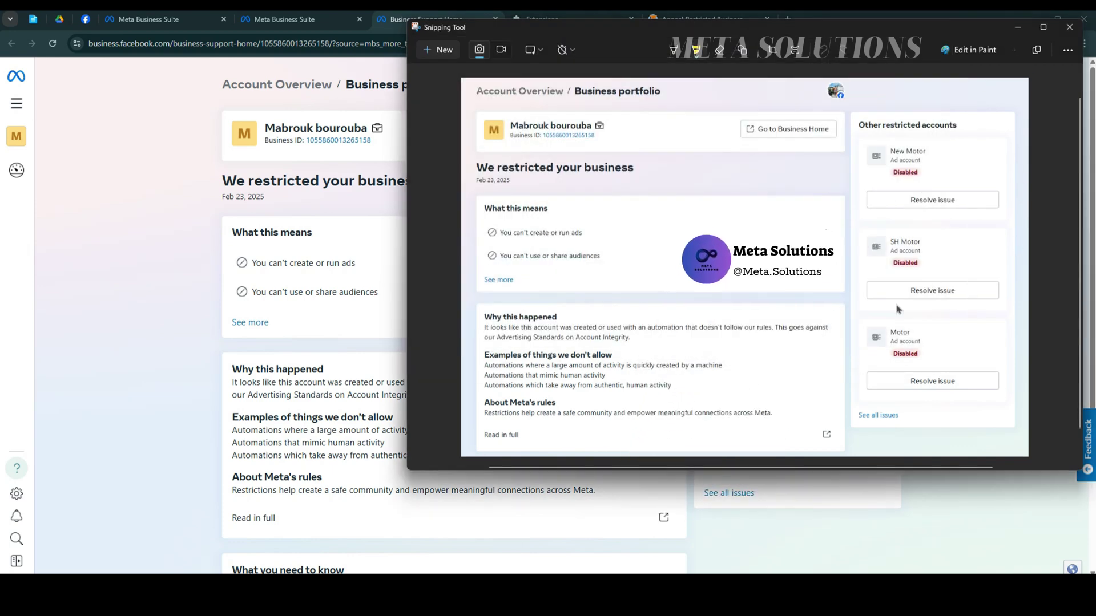
# Close the Snipping Tool and attach Screenshot 2025-06-19 214751.png from Downloads to the Appeal Restricted Business form.
pyautogui.click(1069, 27)
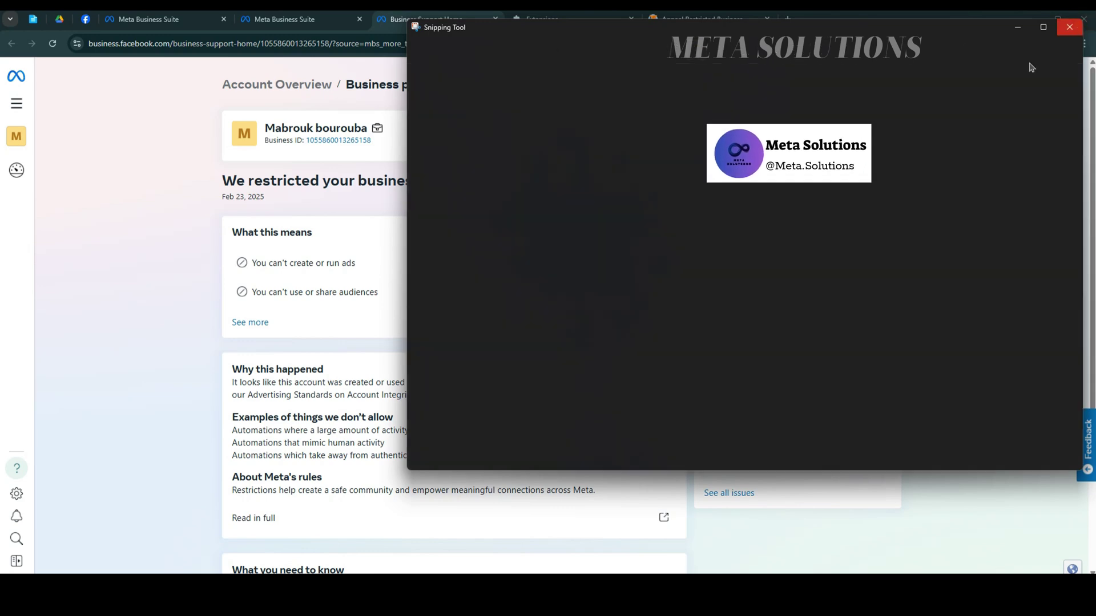
pyautogui.click(702, 19)
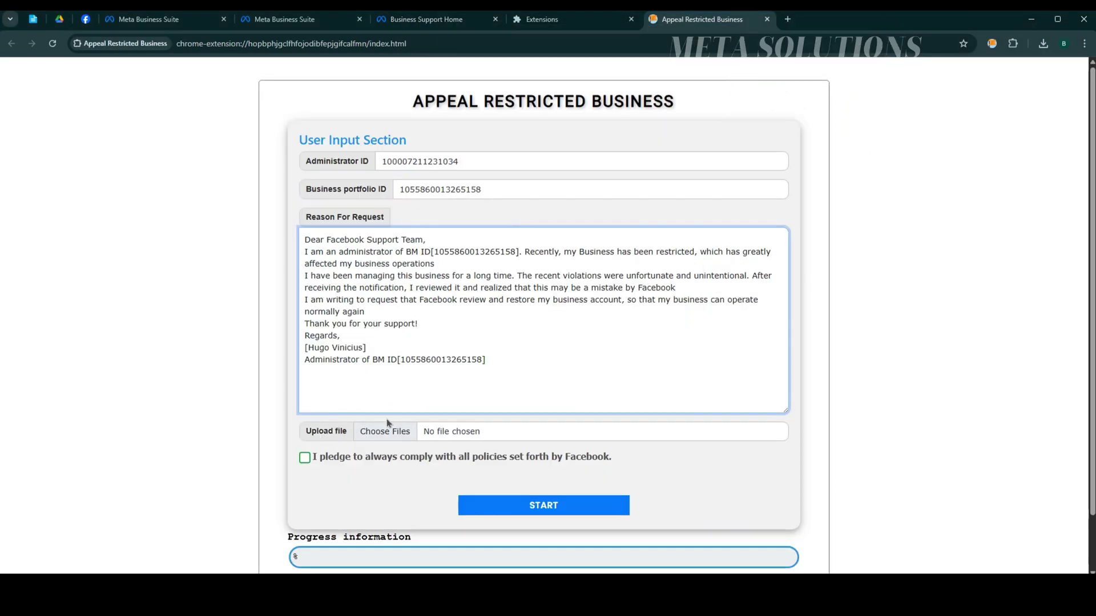
pyautogui.click(380, 432)
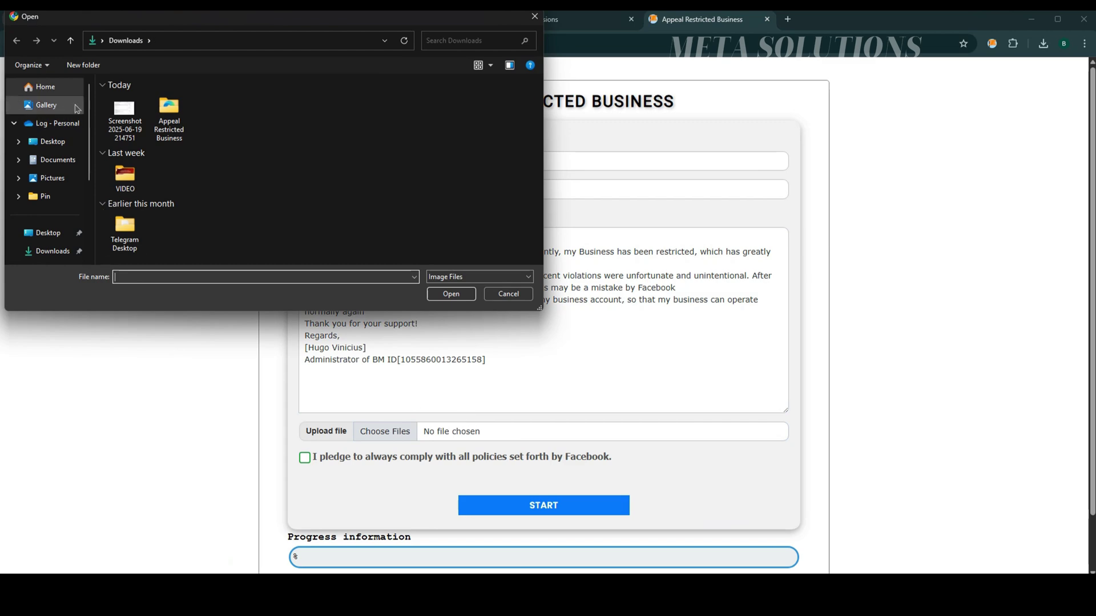
pyautogui.click(450, 294)
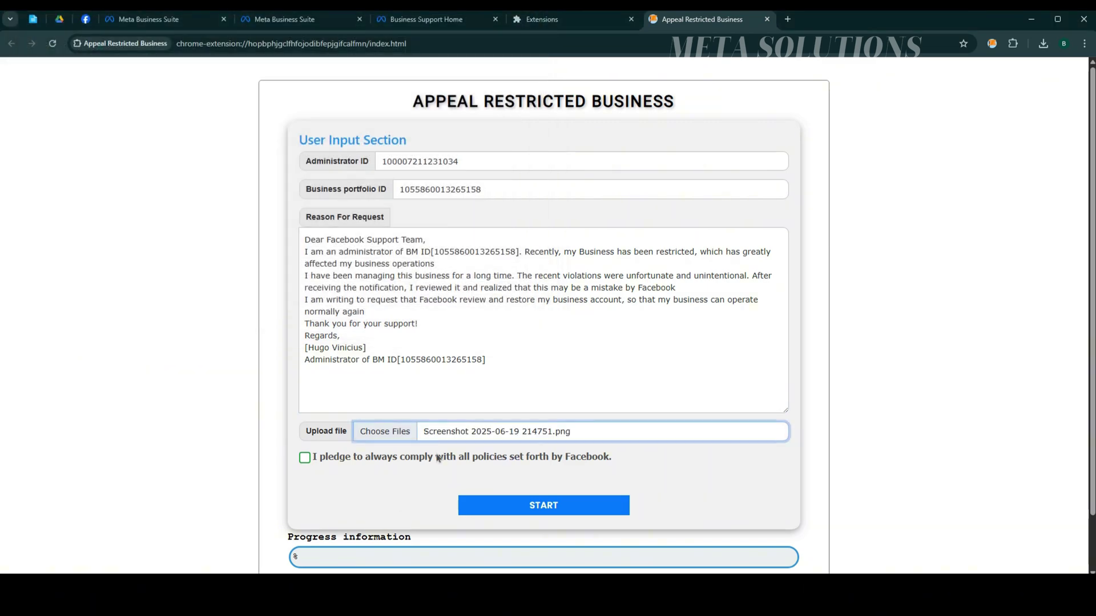
# Accept the pledge to always comply with Facebook's policies and shorten the Reason For Request box.
pyautogui.moveTo(332, 455); pyautogui.dragTo(490, 458)
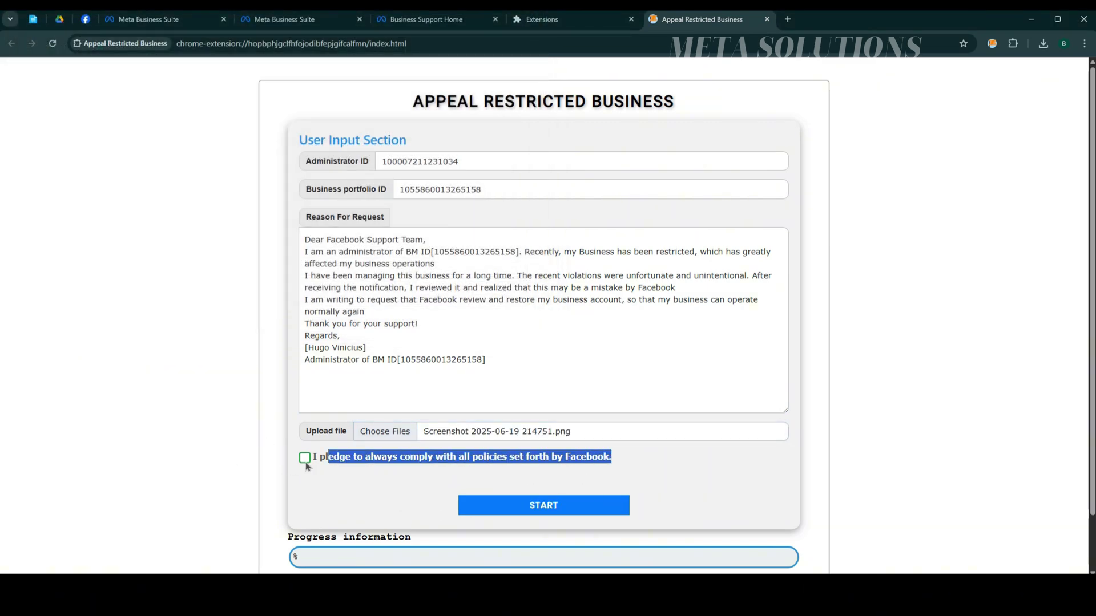
pyautogui.click(306, 461)
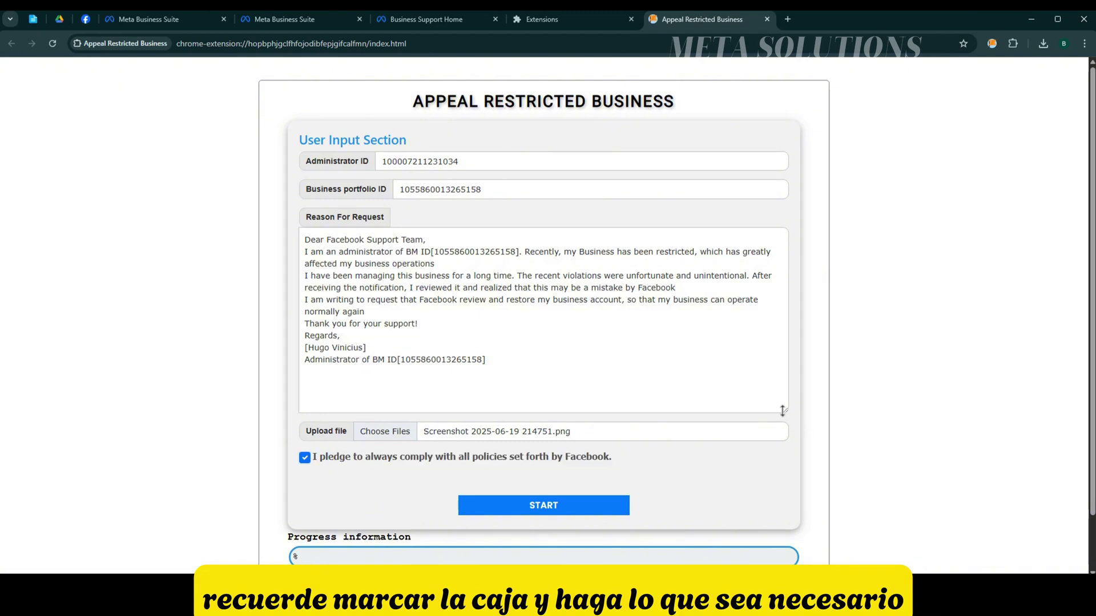
pyautogui.moveTo(782, 411); pyautogui.dragTo(777, 366)
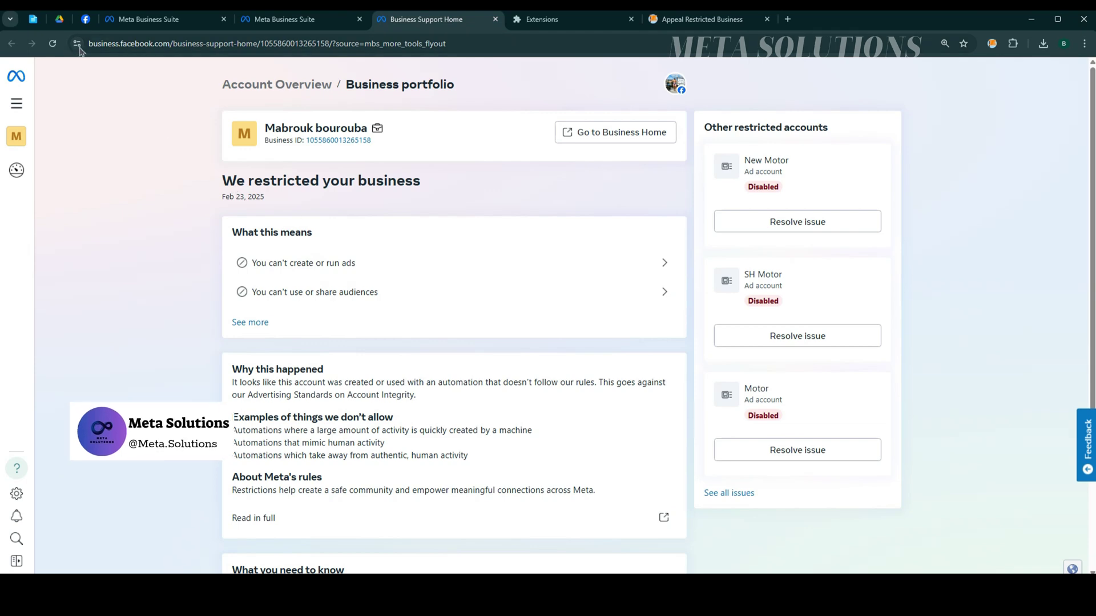
# Reload the business portfolio's page in Business Support Home to check its restriction status.
pyautogui.press('F5')
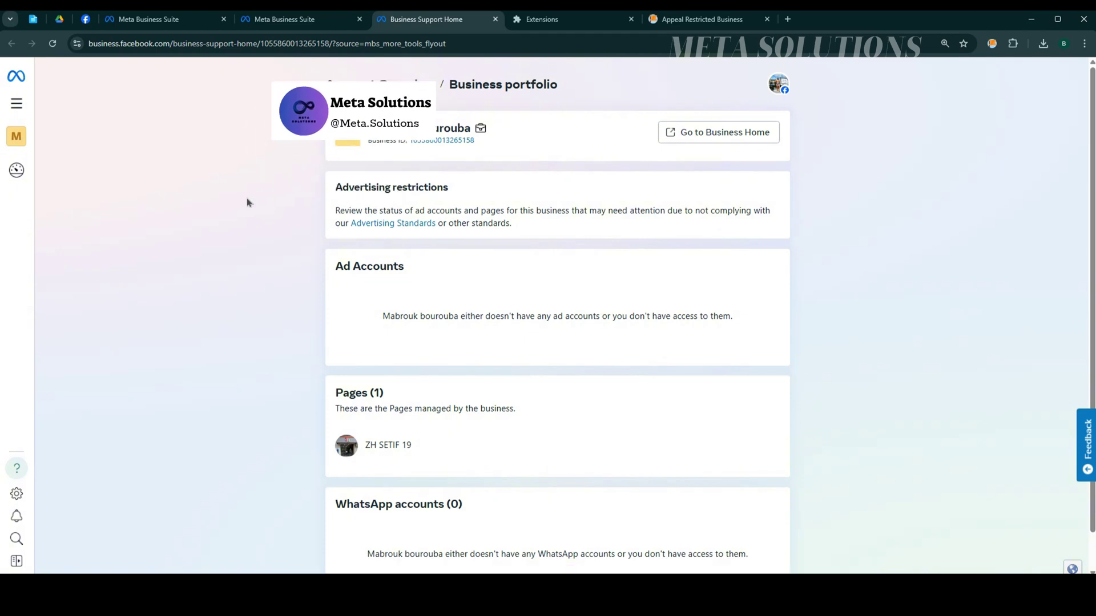
pyautogui.rightClick(245, 199)
pyautogui.press('Escape')
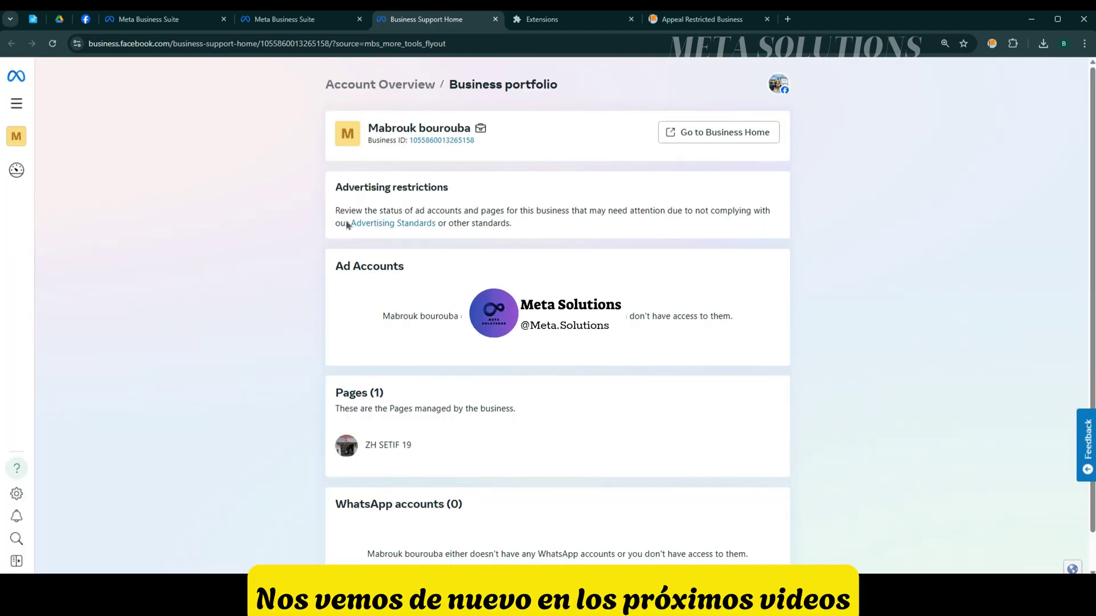
# Switch to the portfolio's Pages settings in Meta Business Suite and reload them to check access to its Page.
pyautogui.click(160, 19)
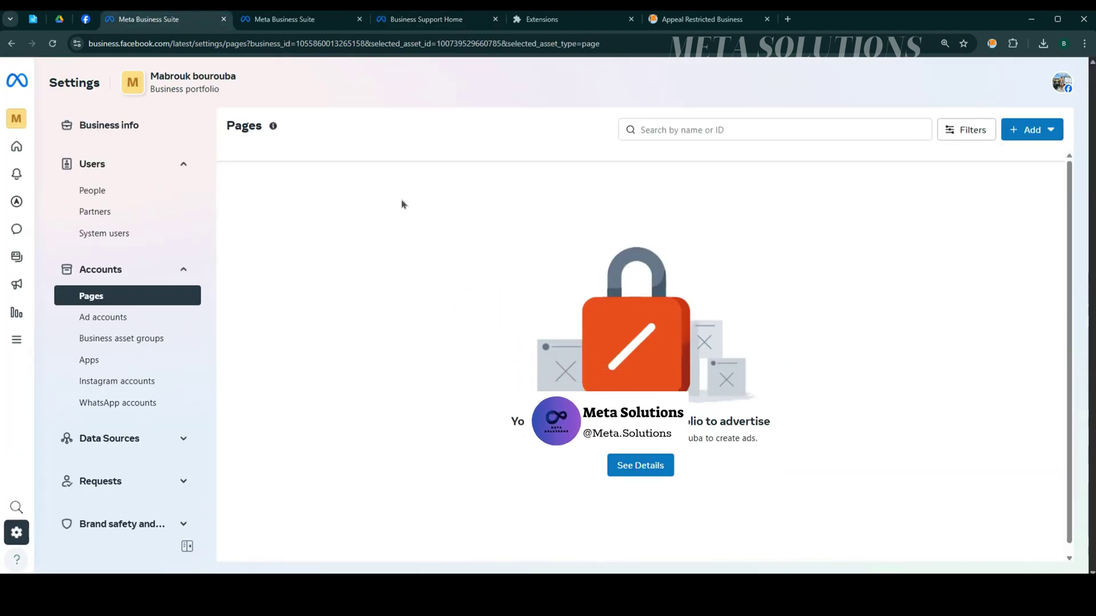
pyautogui.click(62, 44)
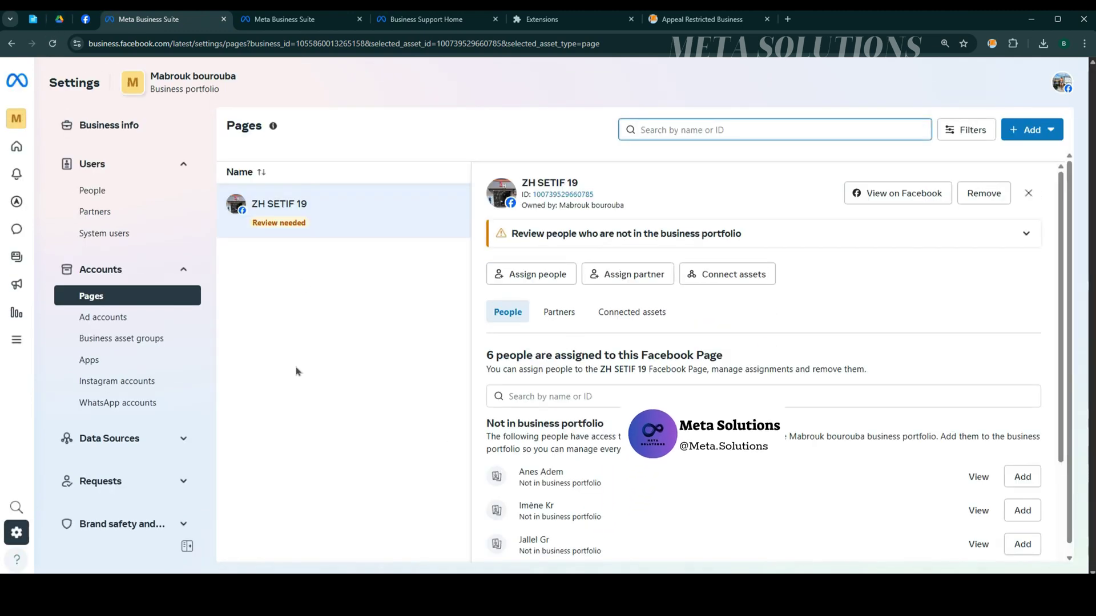
pyautogui.rightClick(334, 301)
pyautogui.click(415, 349)
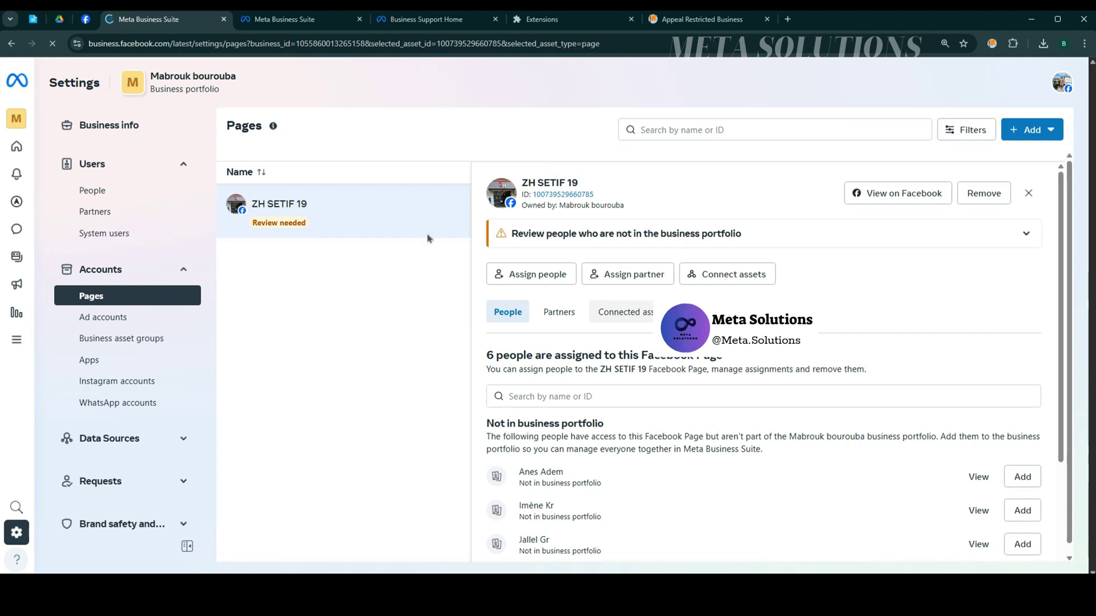